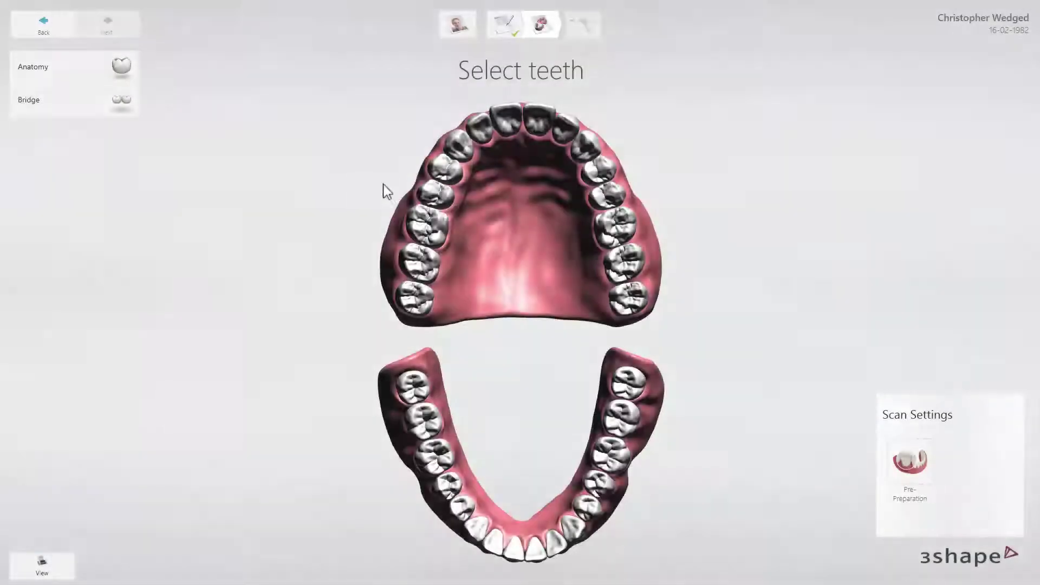
Make teeth 15 and 16 crown restorations in e.max CAD HT and proceed to margin lines.
click(607, 230)
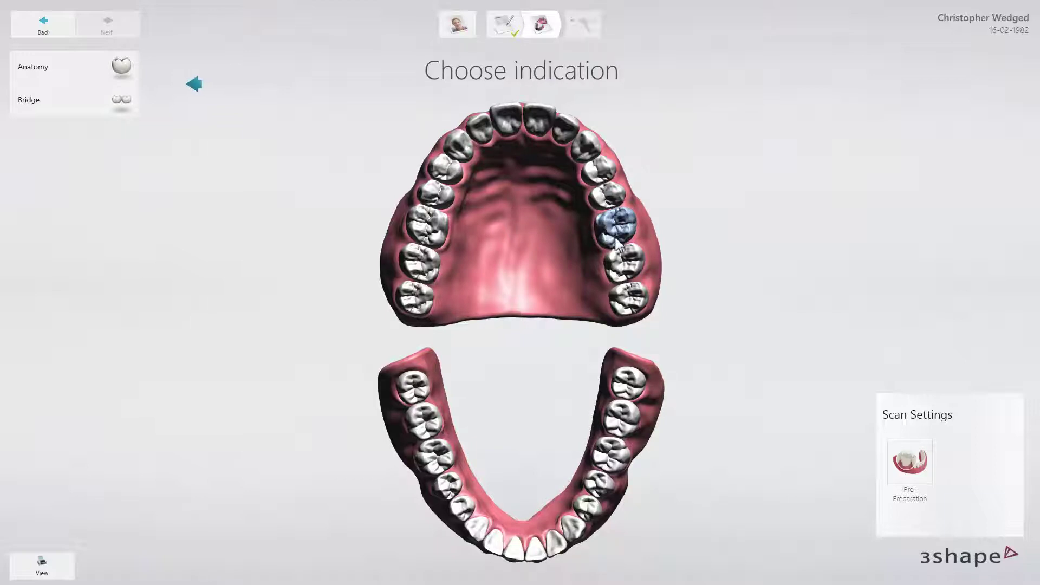
click(624, 262)
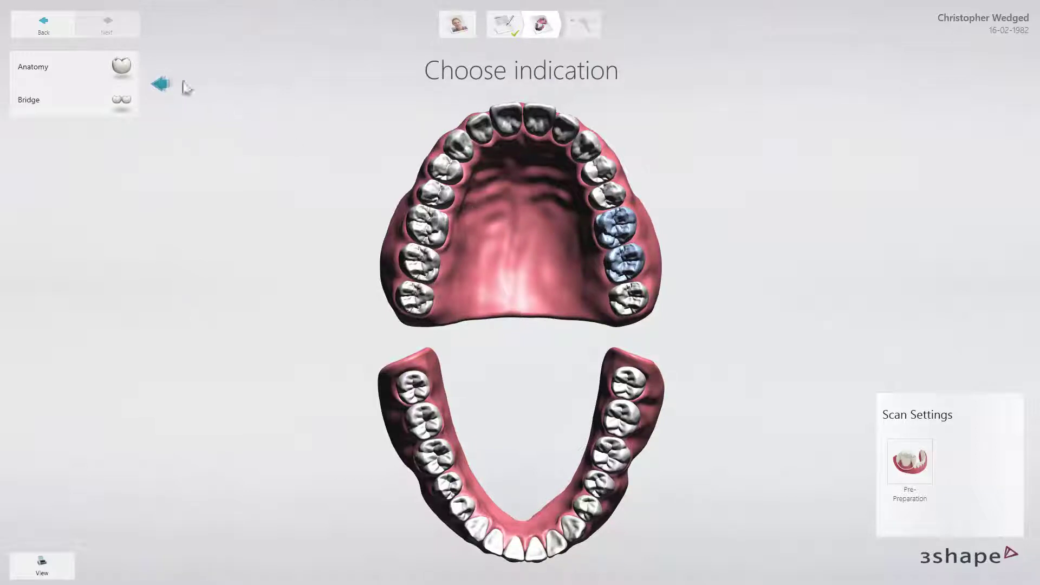
click(134, 75)
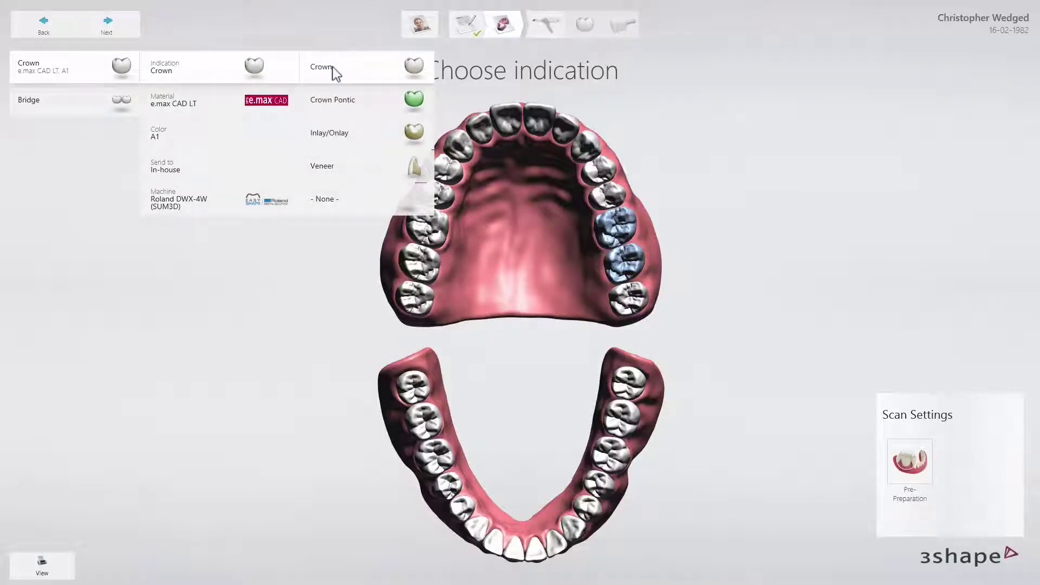
click(334, 73)
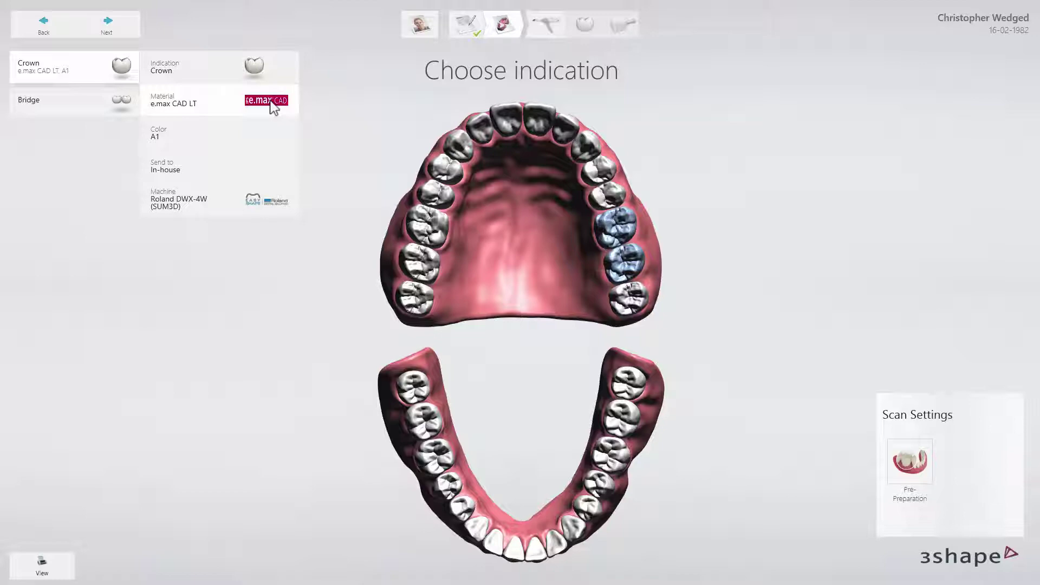
click(274, 107)
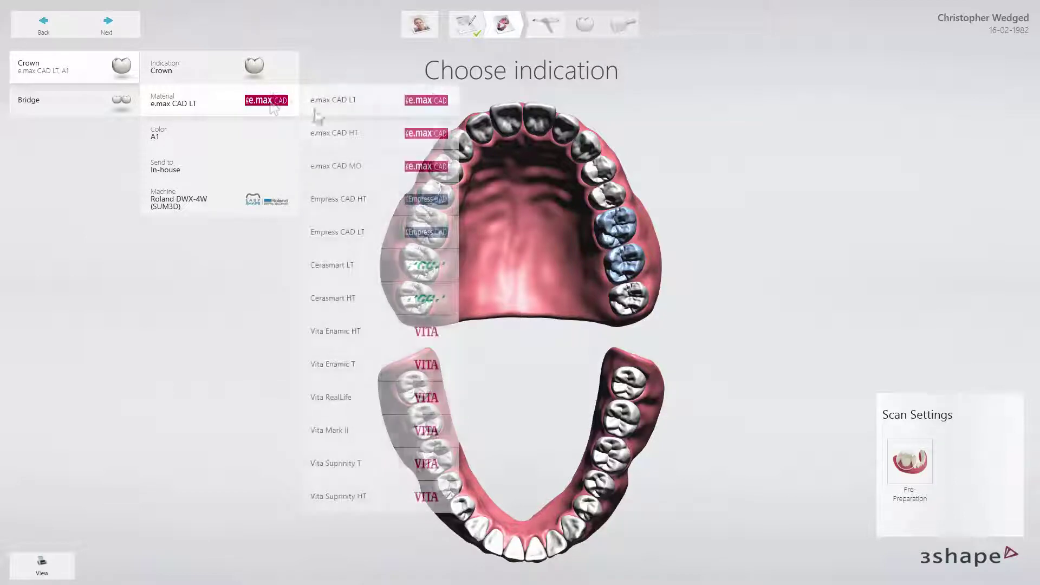
click(358, 135)
click(129, 34)
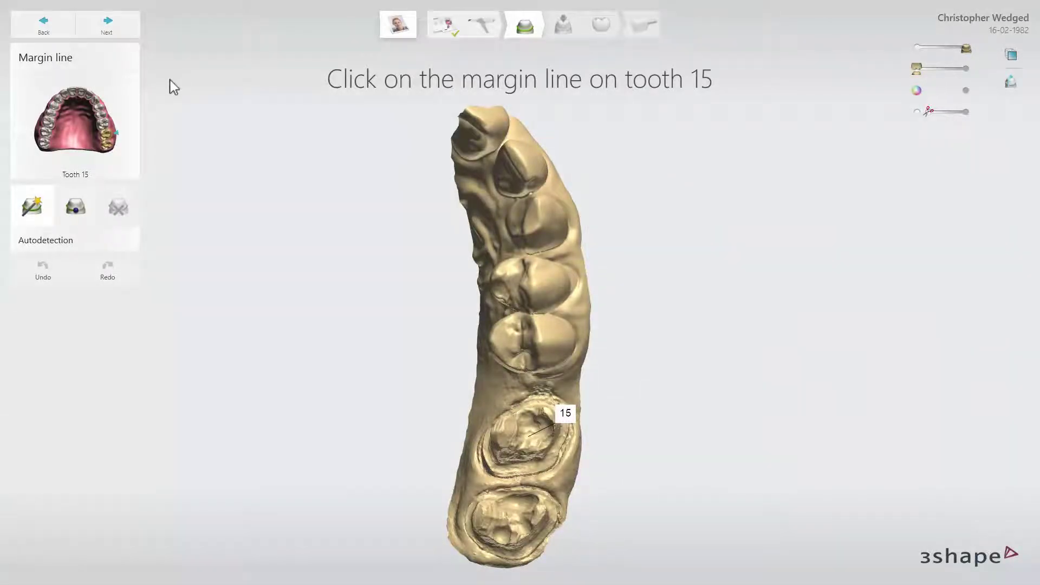
Place Click & go points around tooth 15's preparation until its margin line closes, then finish tooth 16.
mouse_move(111, 142)
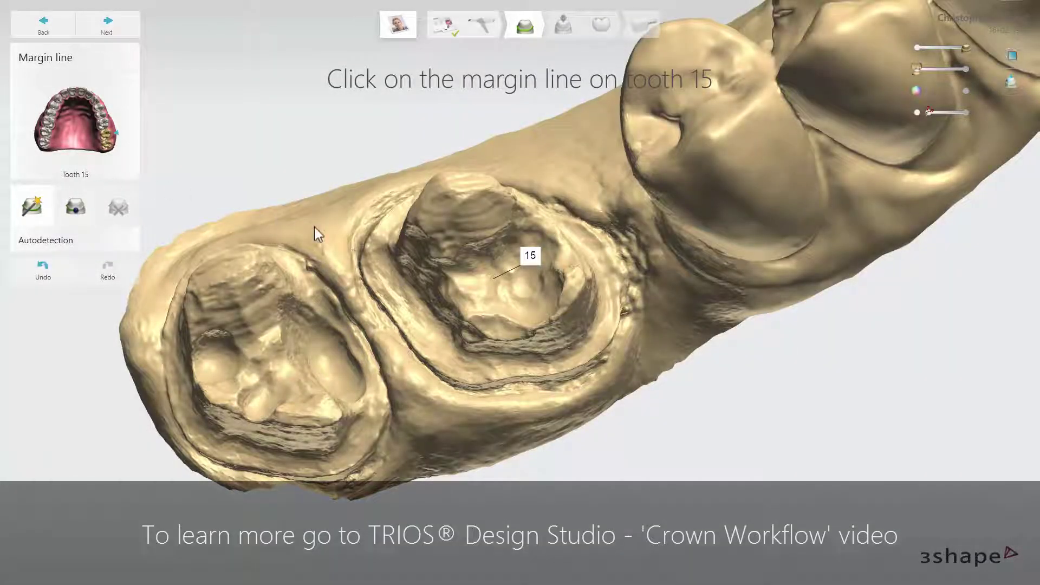
click(576, 371)
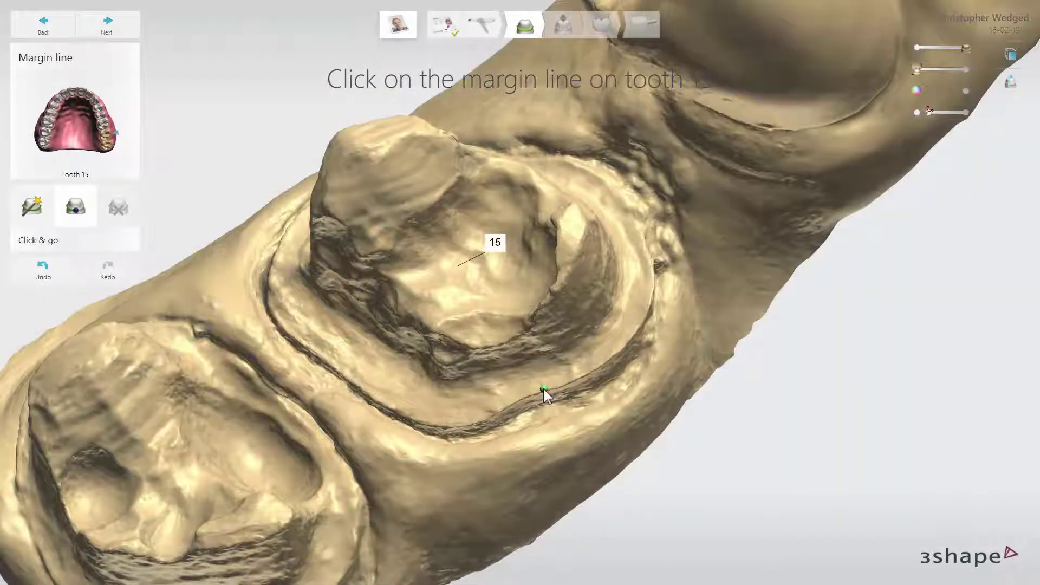
click(544, 389)
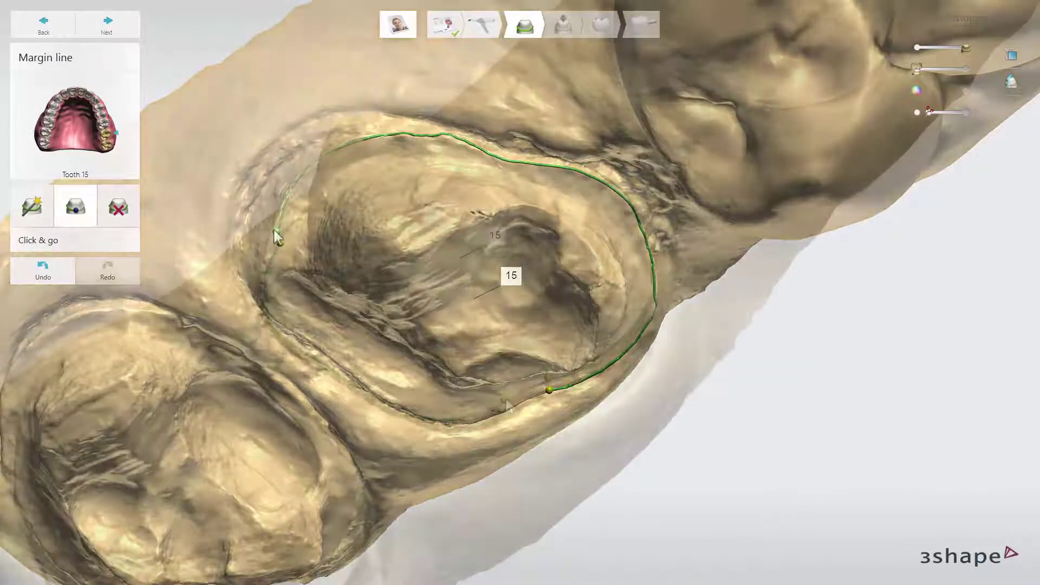
click(533, 383)
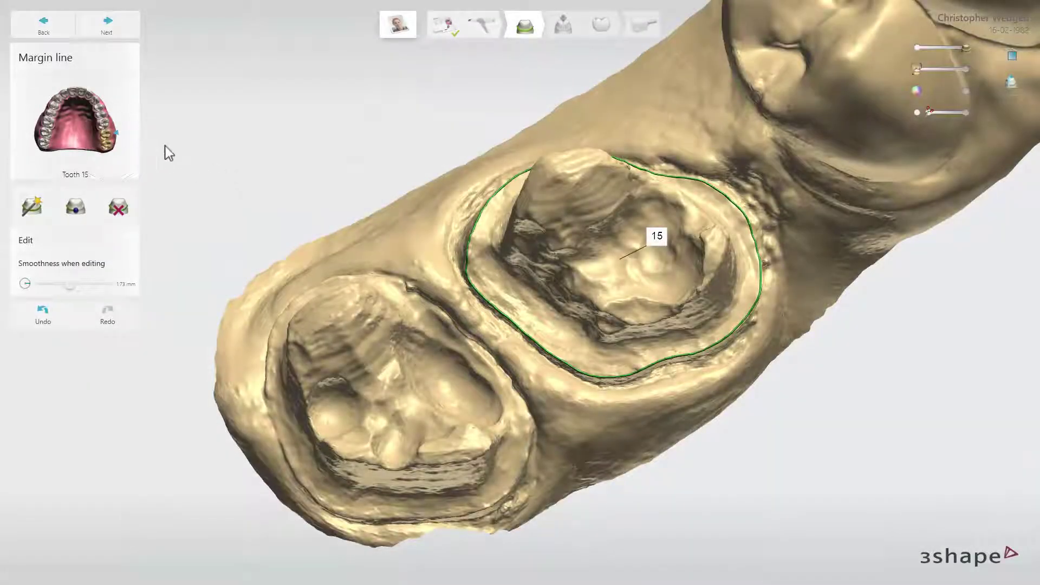
click(130, 32)
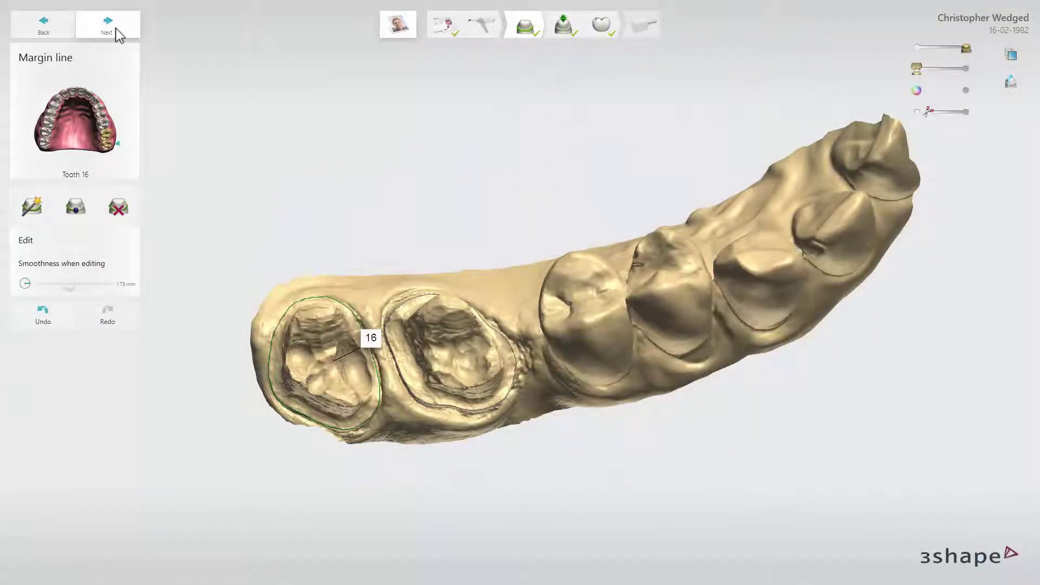
click(111, 29)
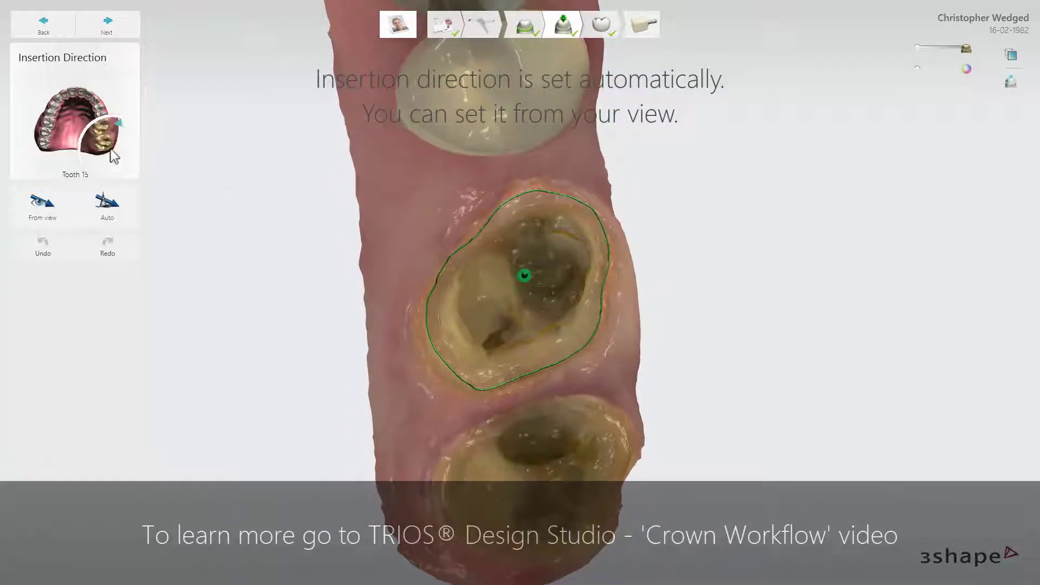
Keep the Auto insertion directions for teeth 15 and 16 and advance to anatomy design.
click(111, 154)
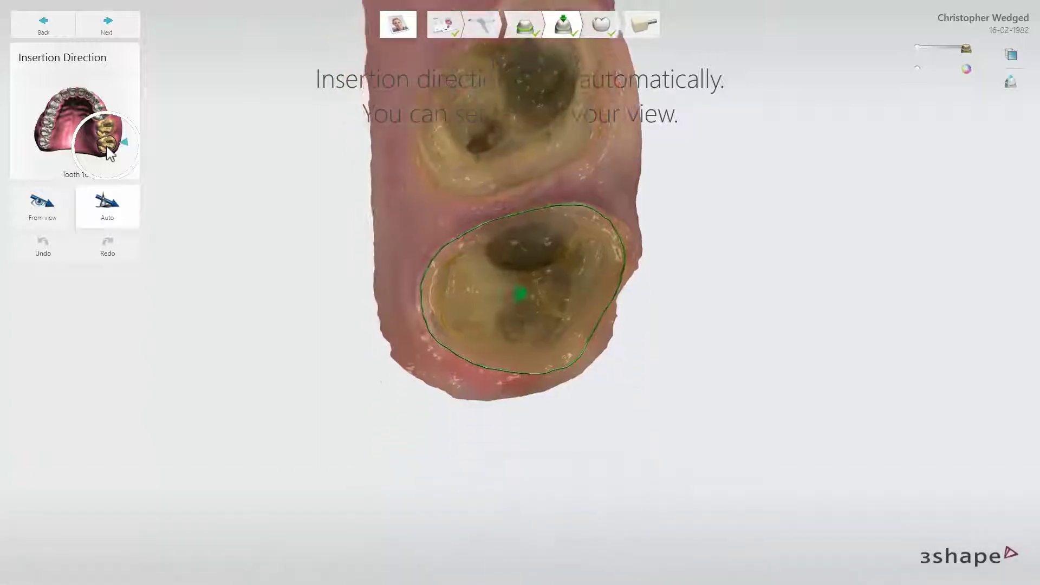
mouse_move(314, 227)
right_down()
mouse_move(390, 242)
mouse_move(311, 237)
mouse_move(339, 232)
right_up()
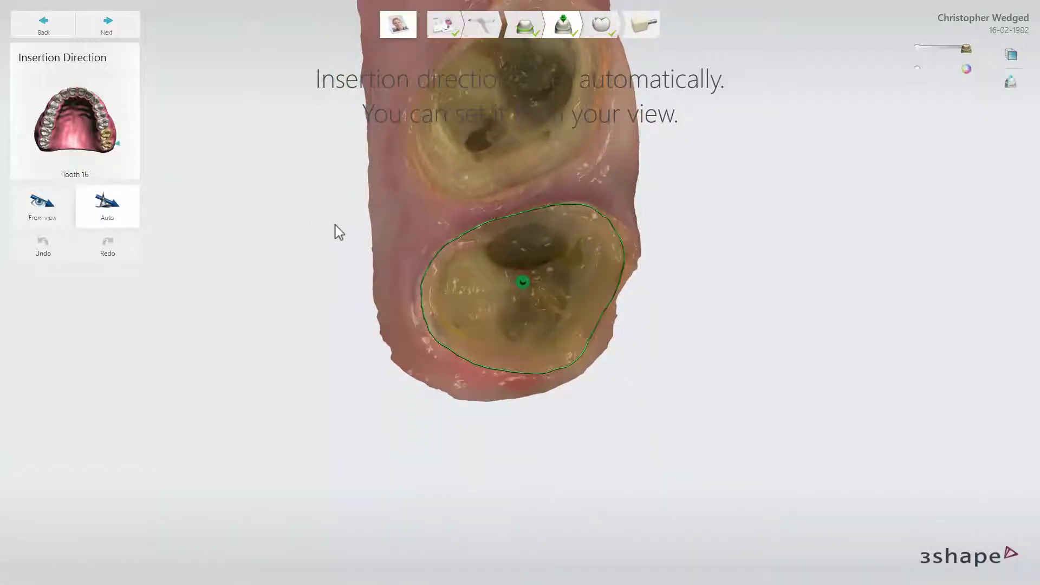
click(108, 27)
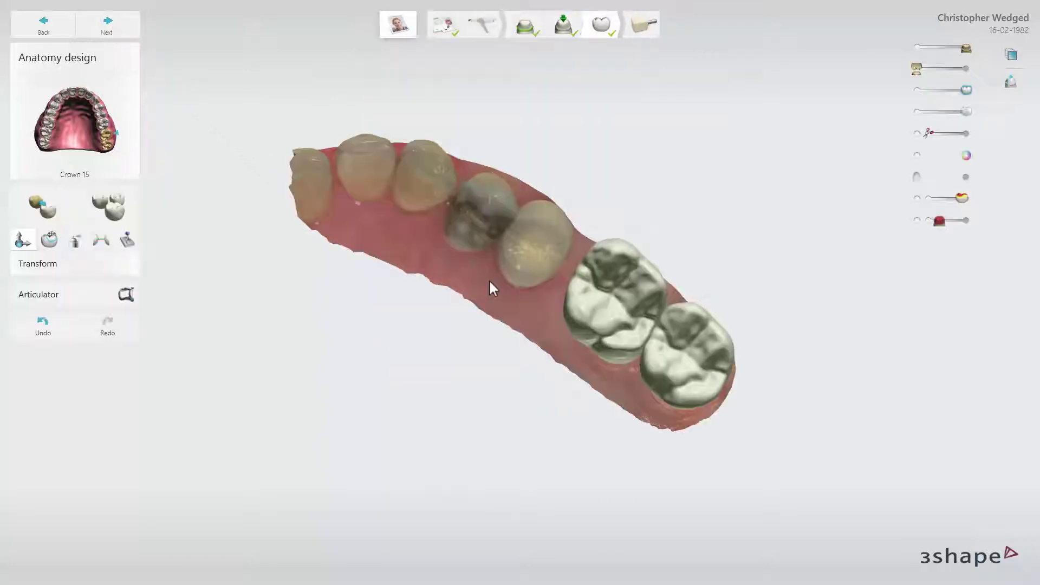
Apply the Allure DS2 tooth library to the crowns on 15 and 16.
right_drag(489, 279, 467, 356)
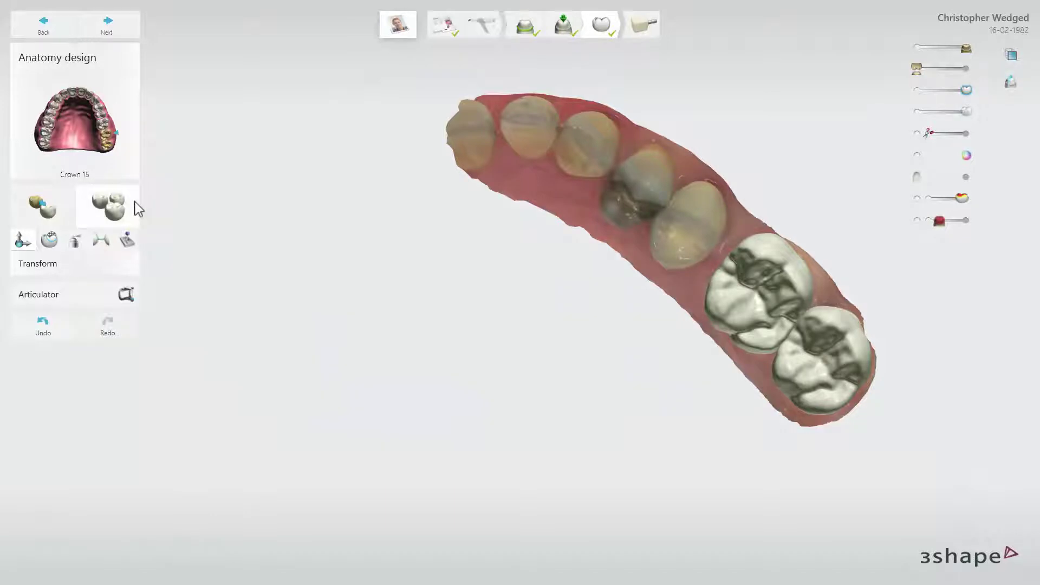
click(132, 201)
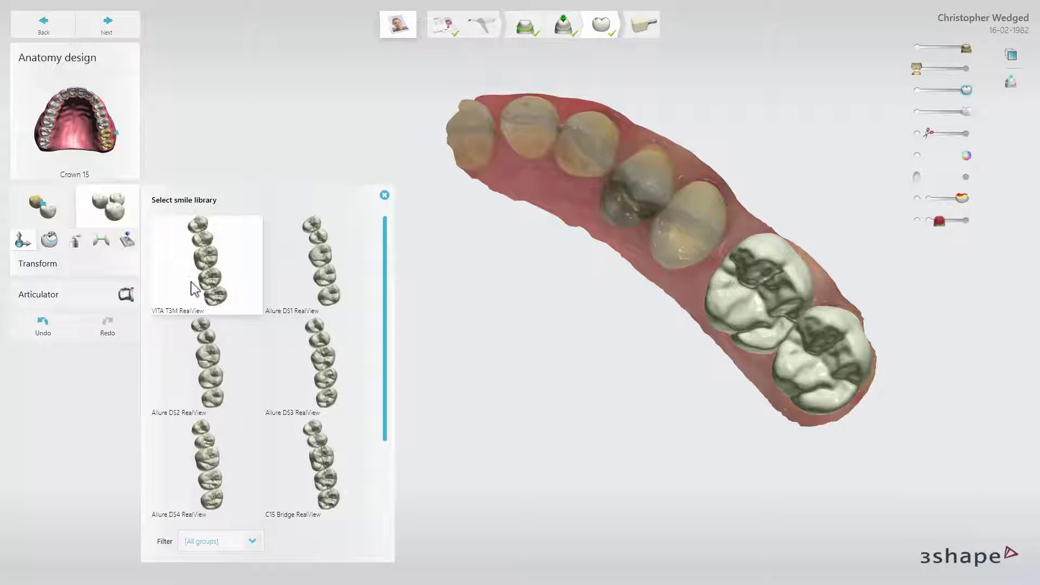
click(205, 350)
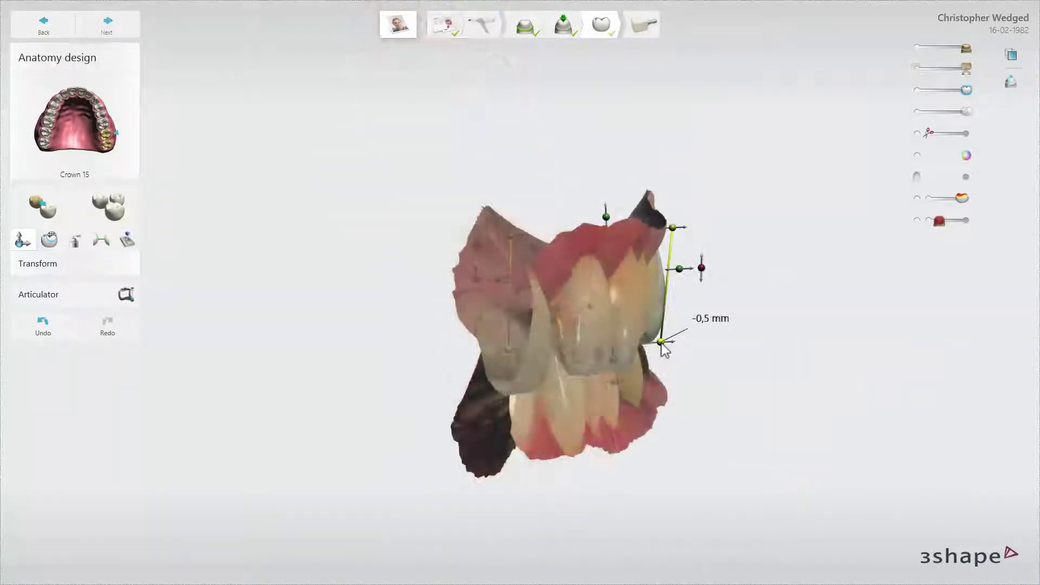
Shift the crown to -0,6 mm and morph crown 15's occlusal surface.
drag(661, 344, 662, 342)
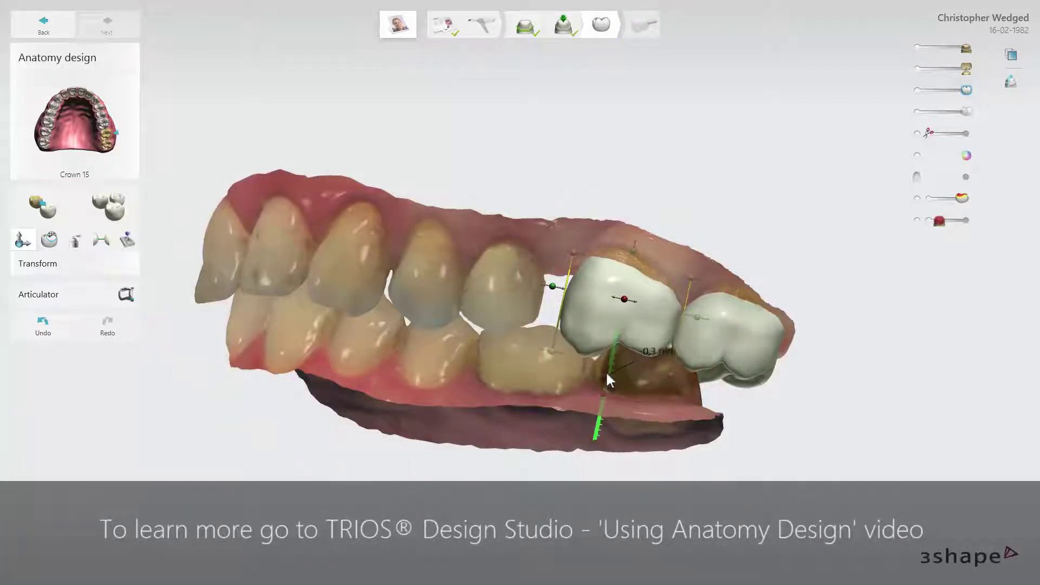
click(719, 354)
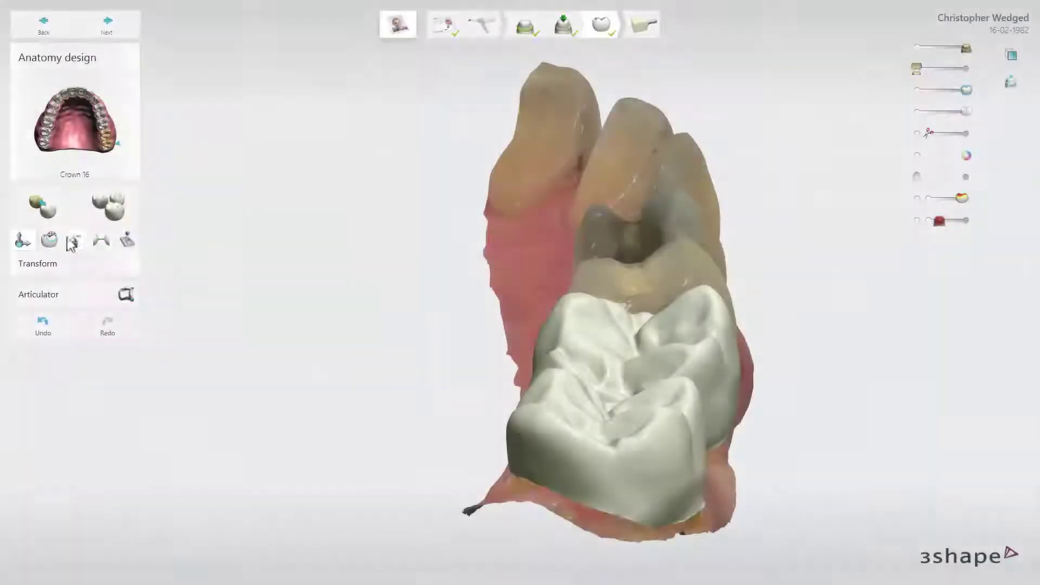
click(59, 239)
click(628, 353)
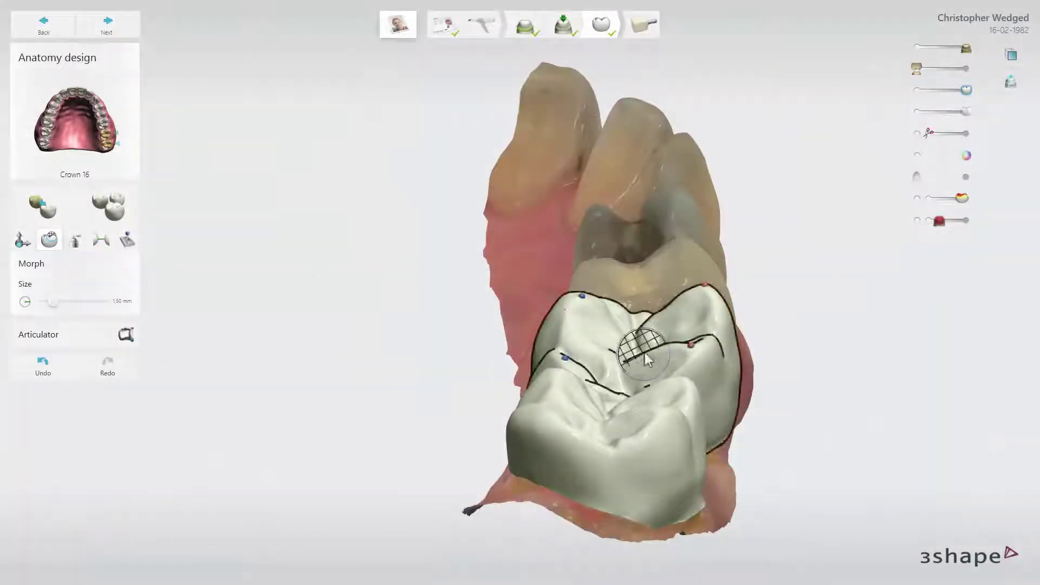
drag(647, 355, 658, 352)
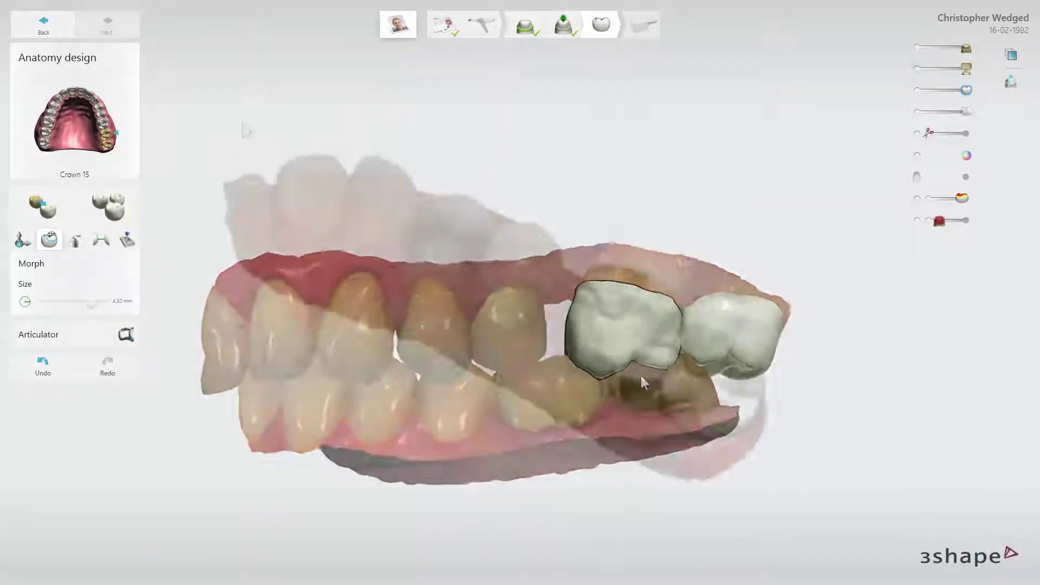
click(76, 241)
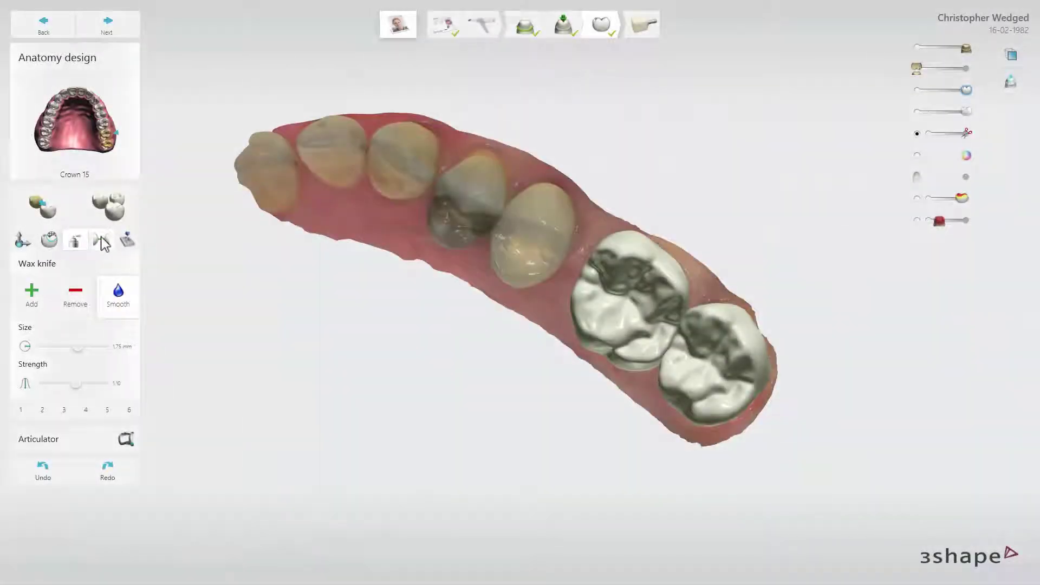
Apply the occlusal contact at 0 mm to crowns 15 and 16 and inspect the bite.
click(101, 241)
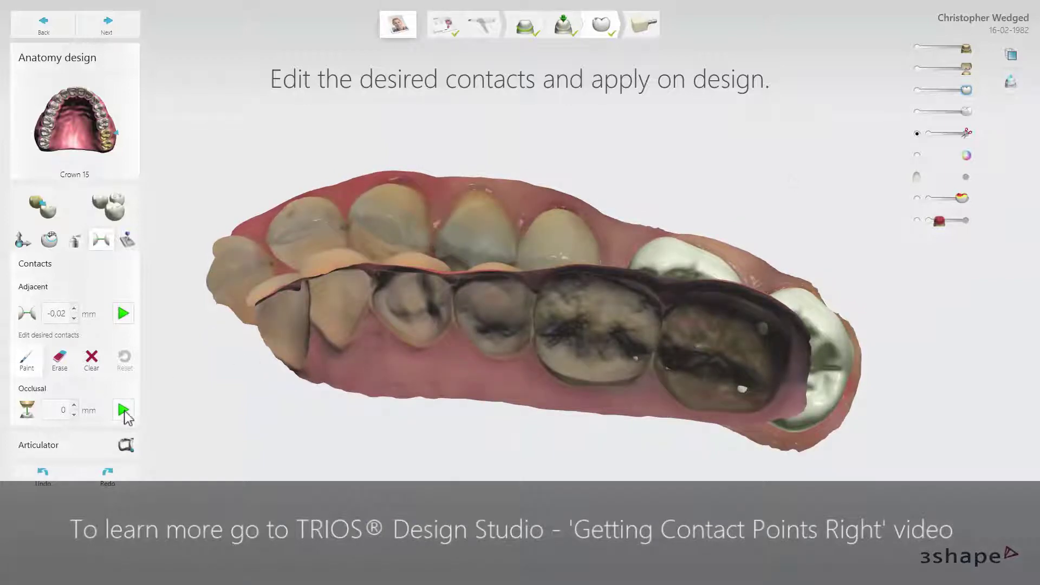
click(124, 412)
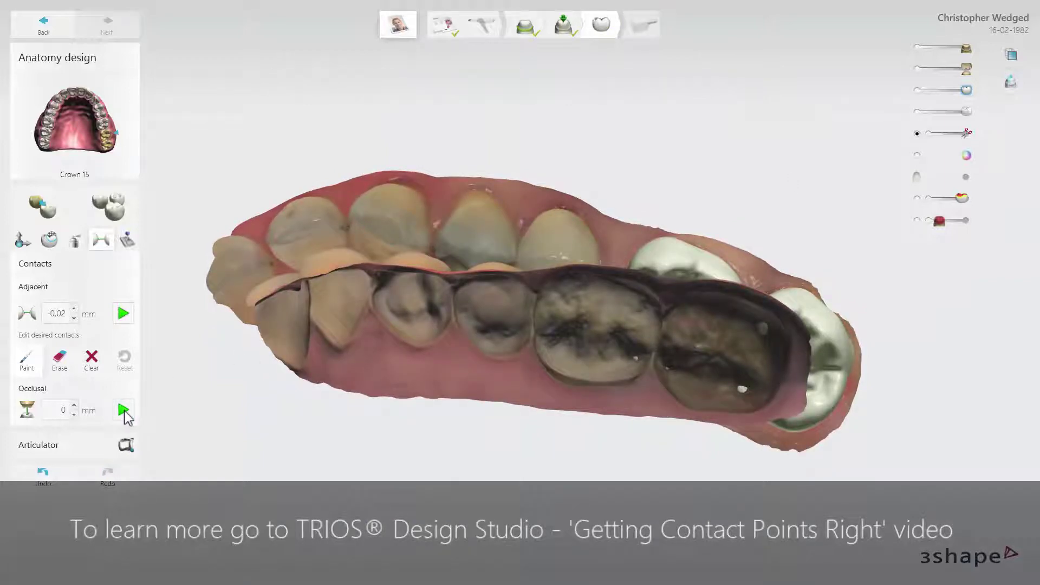
right_drag(607, 352, 577, 441)
right_drag(593, 361, 901, 218)
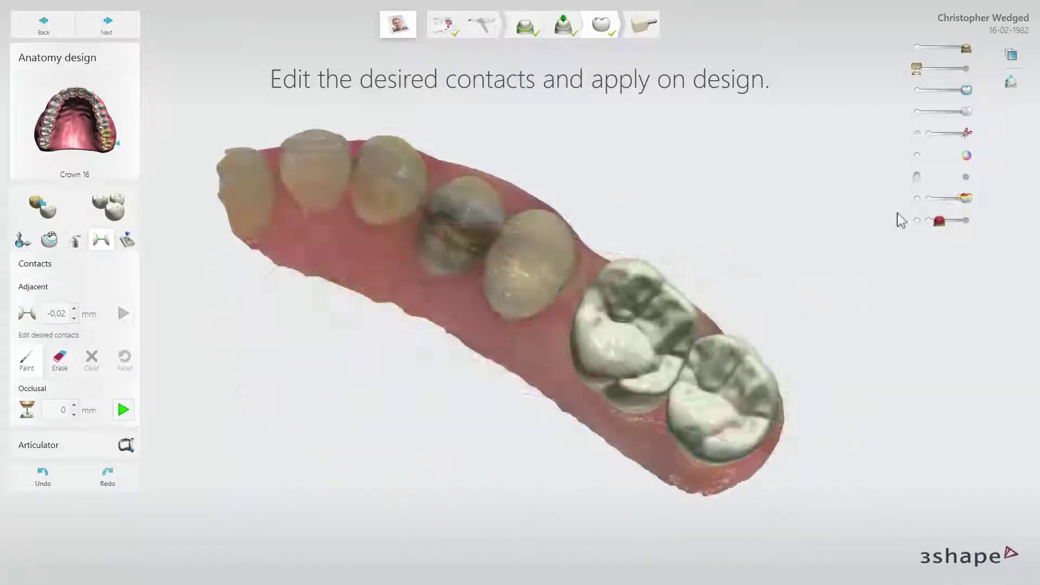
click(918, 199)
right_drag(852, 251, 916, 189)
drag(952, 112, 917, 111)
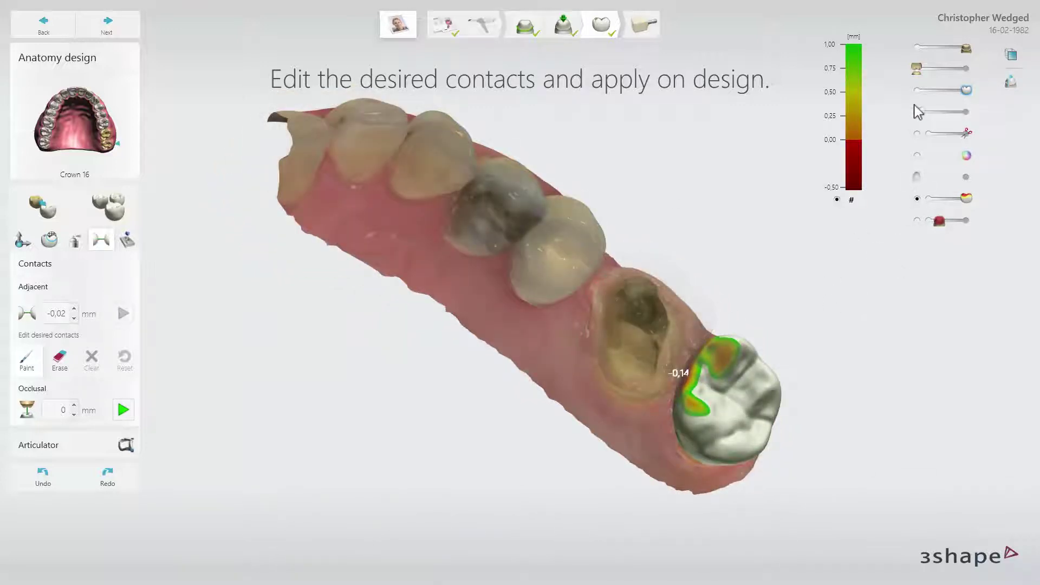
right_drag(657, 239, 706, 253)
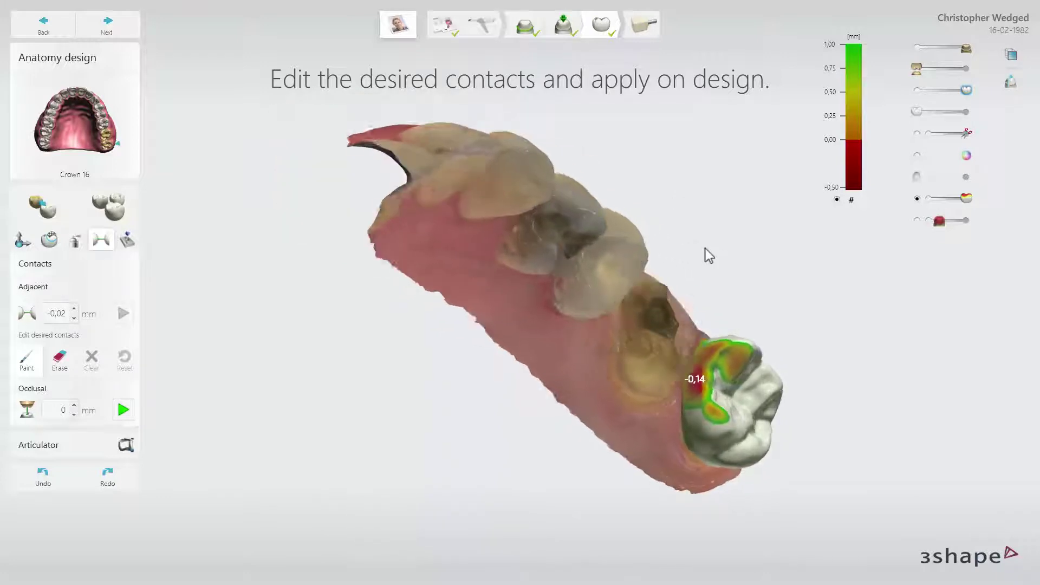
mouse_move(966, 199)
mouse_down()
mouse_move(913, 198)
mouse_move(976, 206)
mouse_up()
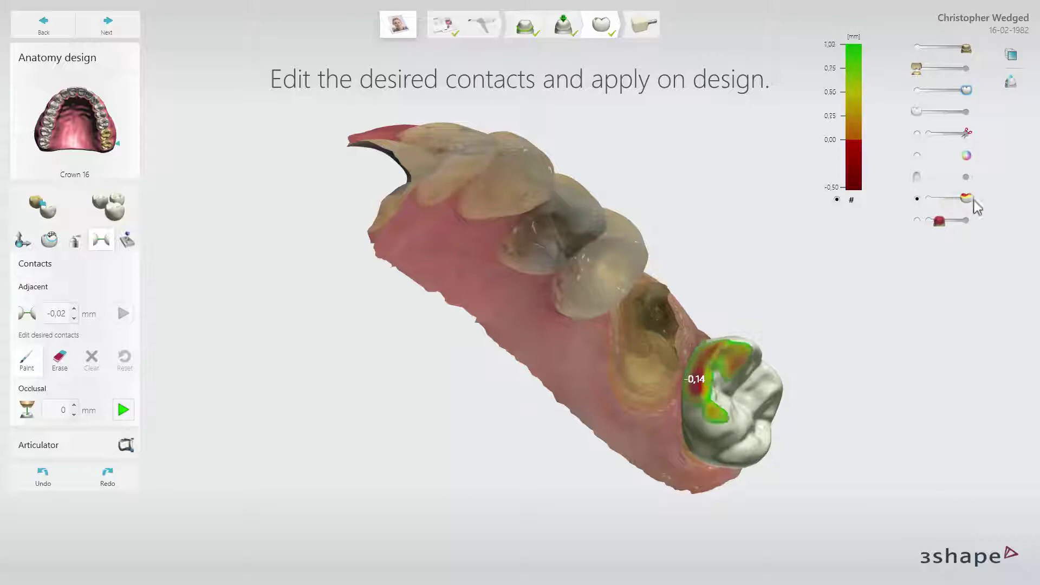
click(917, 133)
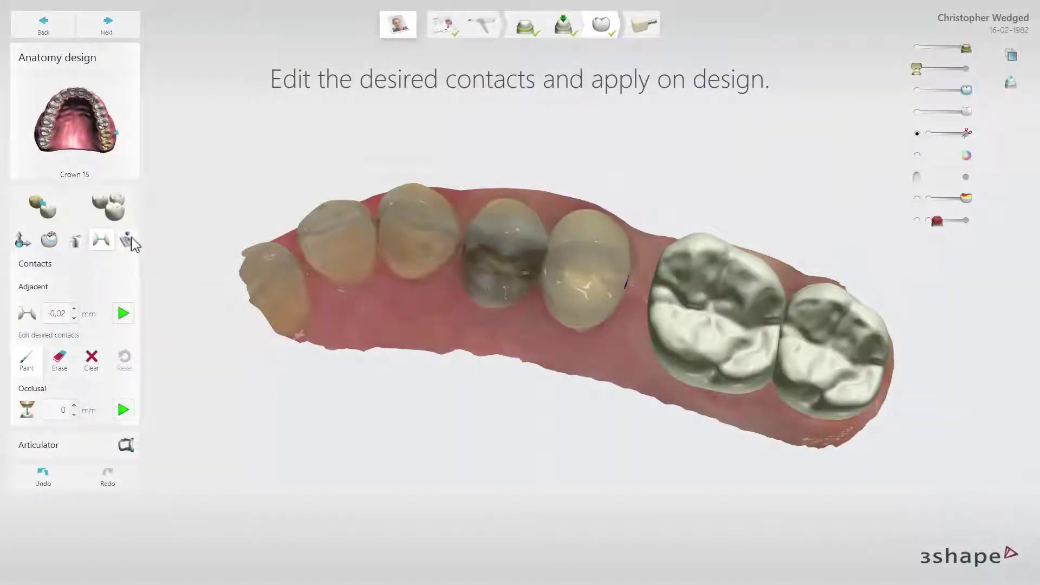
Show the thickness map, apply a 1 mm minimum crown thickness, and display the virtual articulator.
click(128, 240)
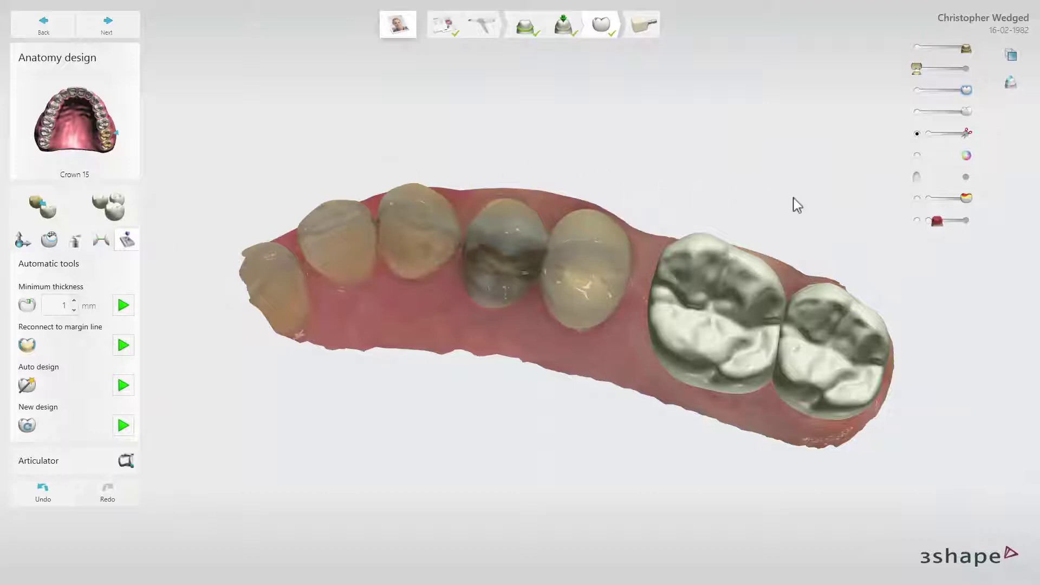
click(917, 221)
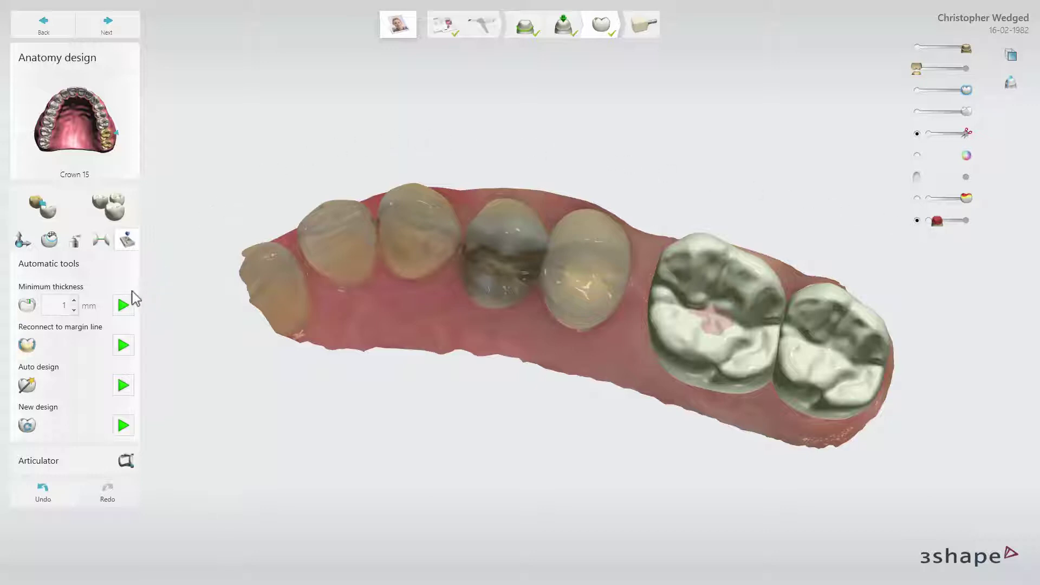
click(123, 306)
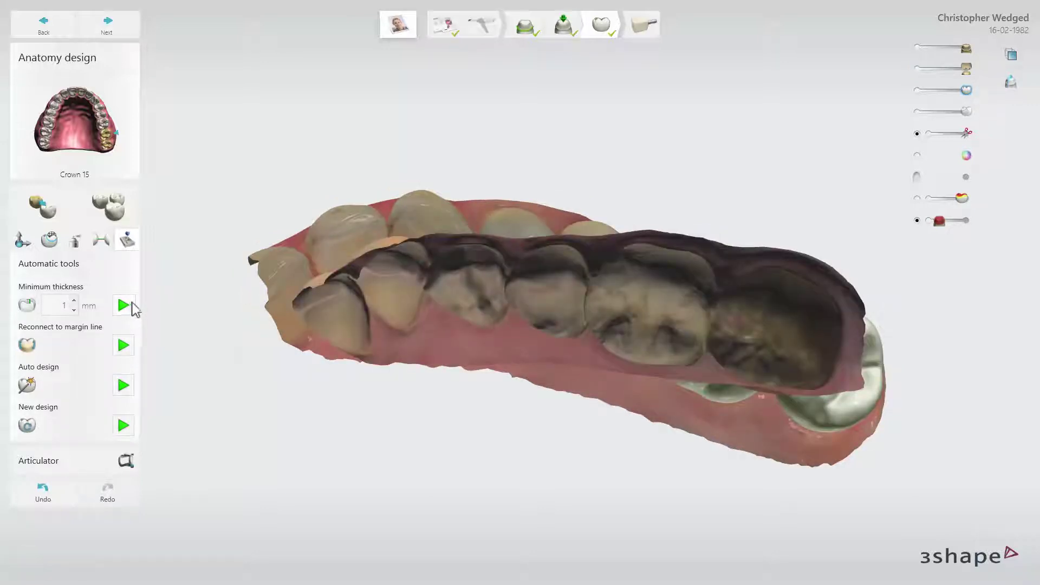
right_drag(619, 385, 615, 417)
right_drag(621, 448, 627, 468)
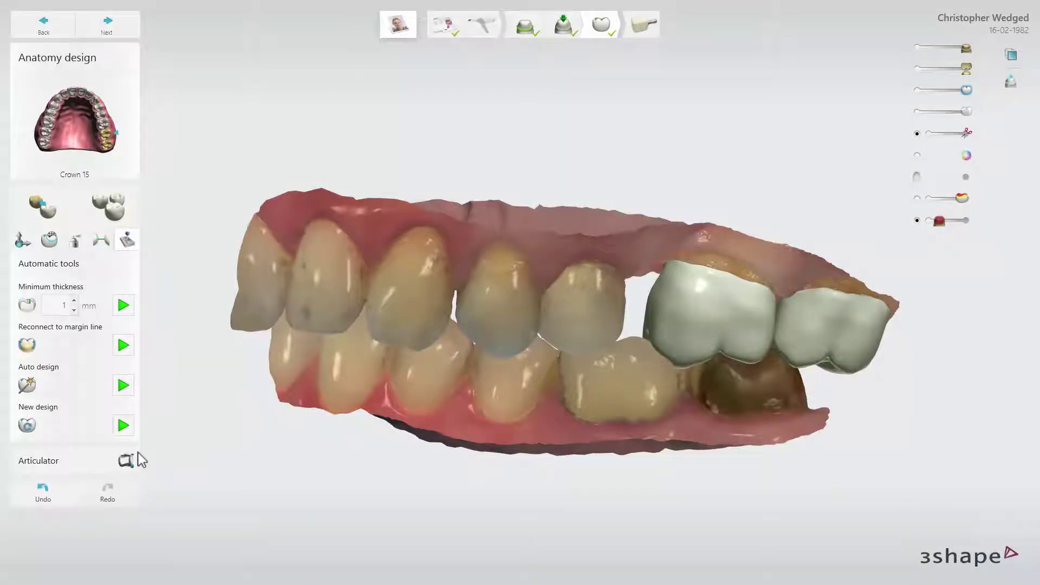
click(137, 453)
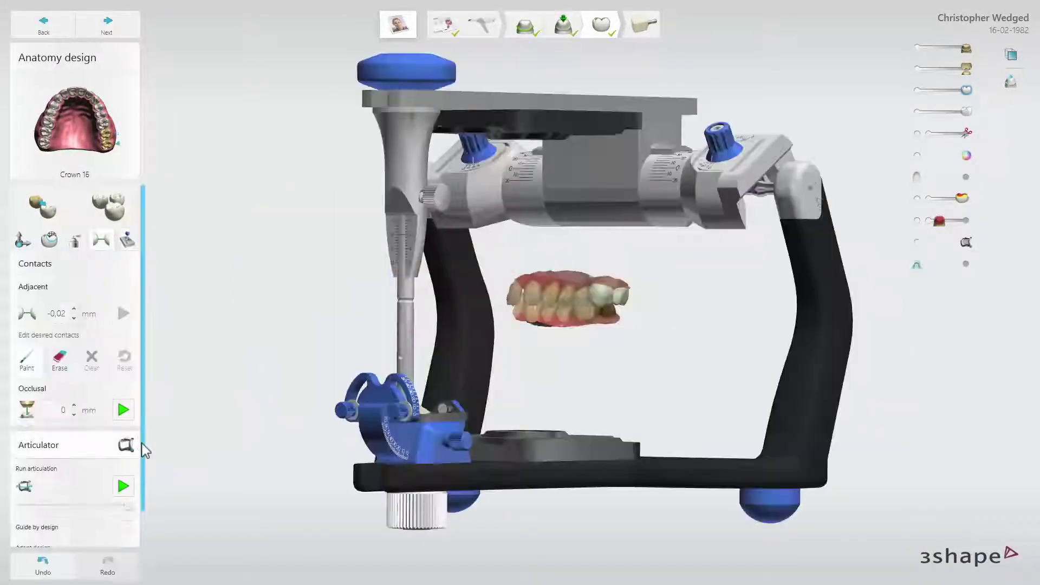